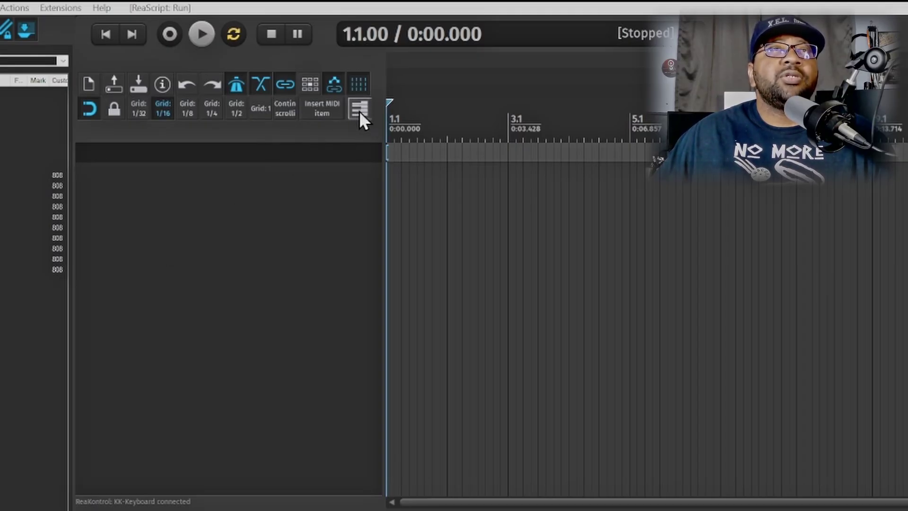
# Toggle on the chosen toolbar script to dock the mixer beside the Media Explorer
pyautogui.click(360, 111)
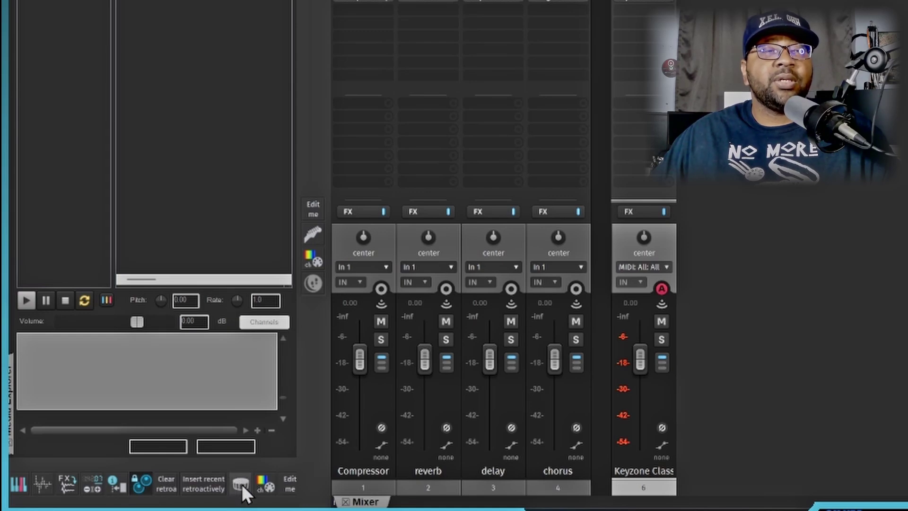
# Open the RS5K manager's 16-pad grid for Keyzone Classic, enlarge it, and dock it at the bottom
pyautogui.click(241, 483)
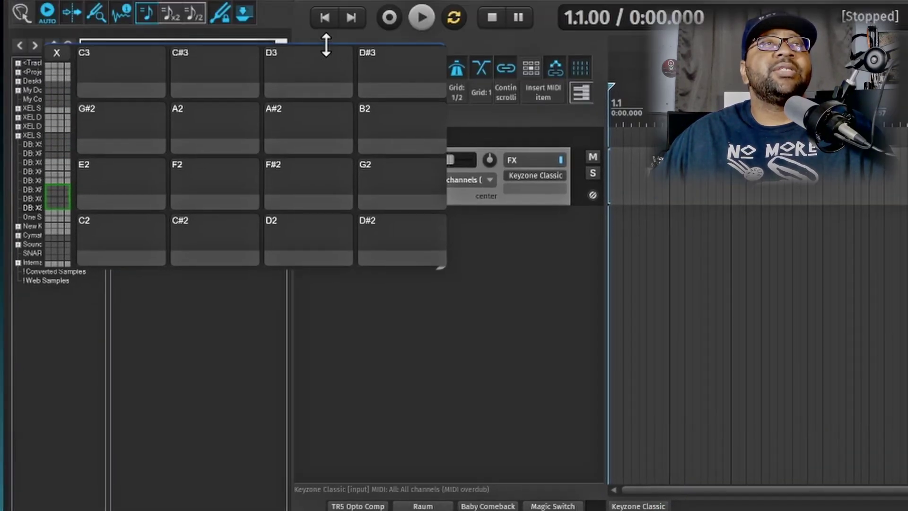
pyautogui.moveTo(440, 267); pyautogui.dragTo(695, 372)
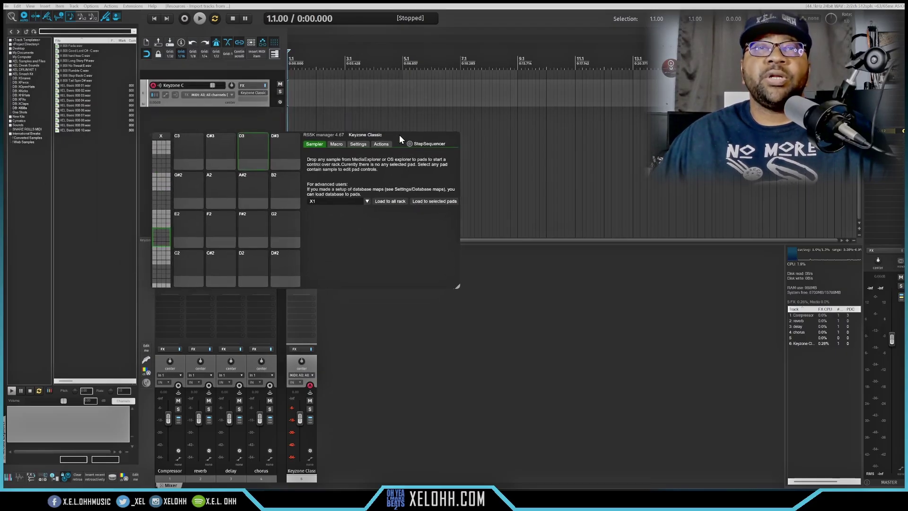
pyautogui.moveTo(399, 134); pyautogui.dragTo(473, 364)
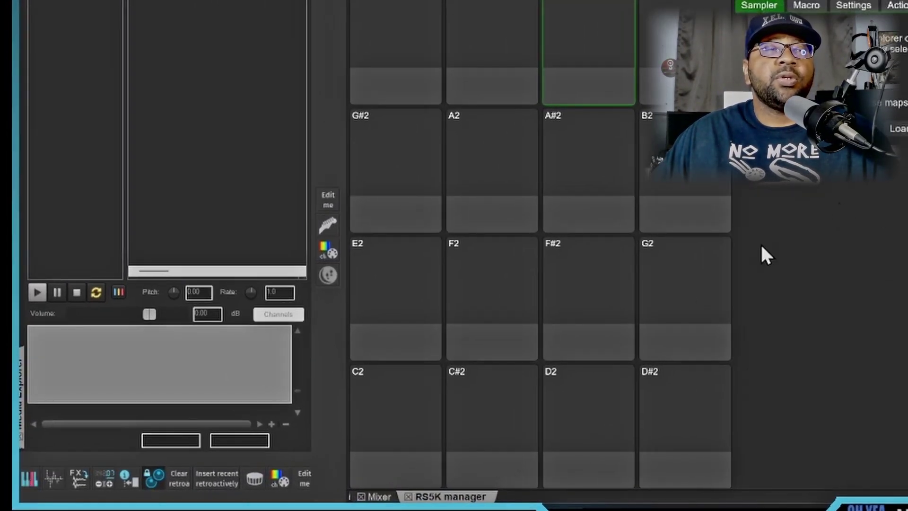
# Open and close MX Tuner, then open MK Slicer v3.22 and MK Shaper/Stutter v1.30
pyautogui.click(29, 481)
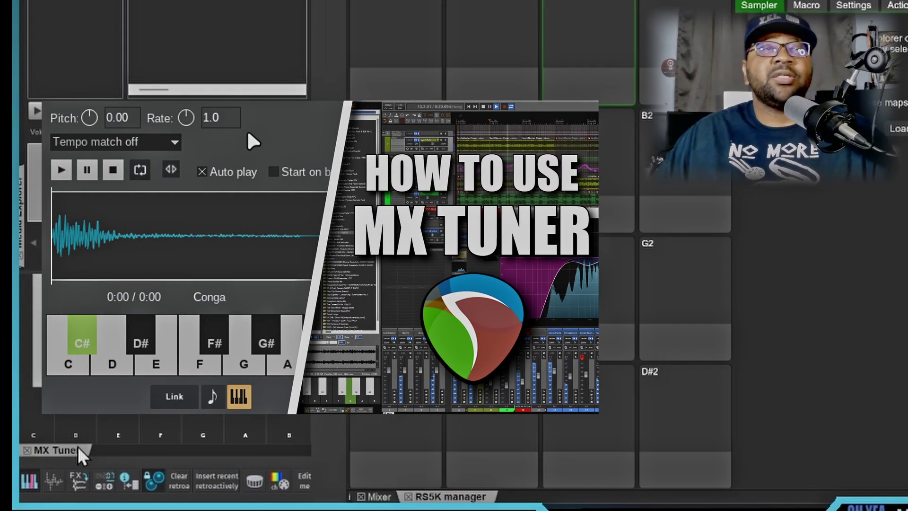
pyautogui.click(33, 482)
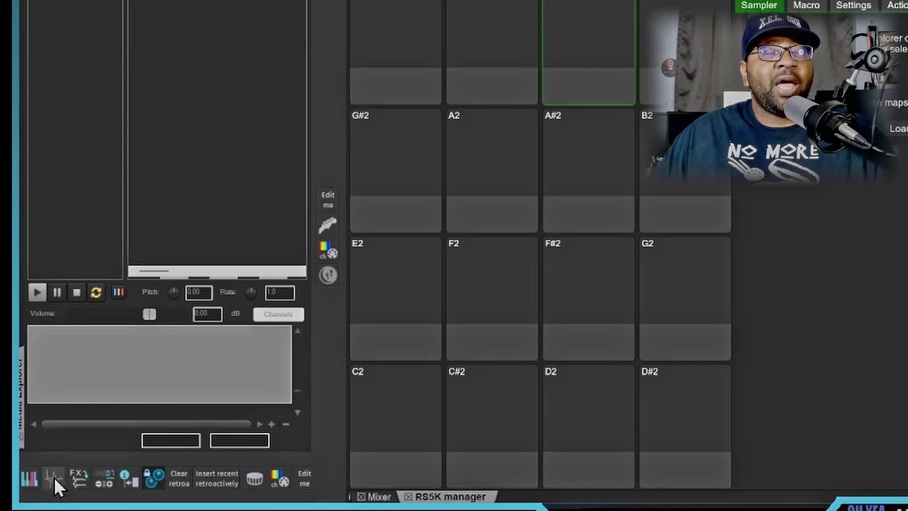
pyautogui.click(54, 477)
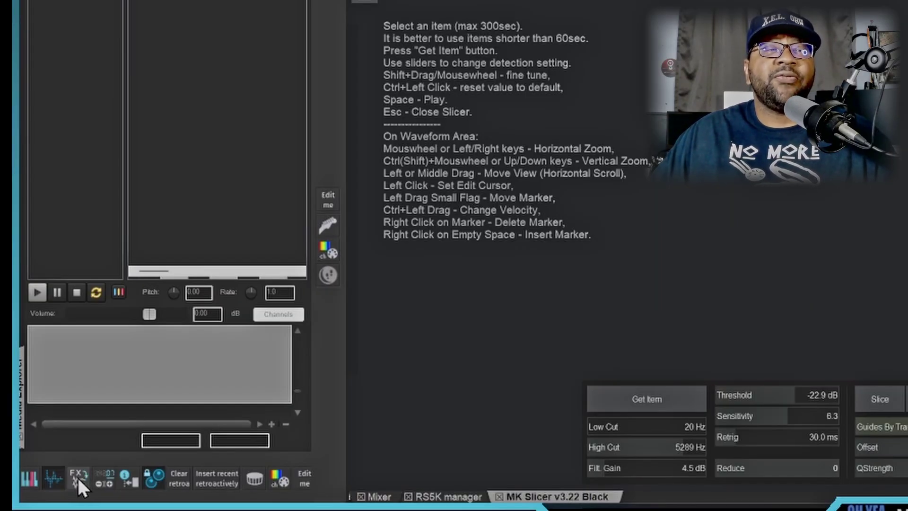
pyautogui.click(77, 478)
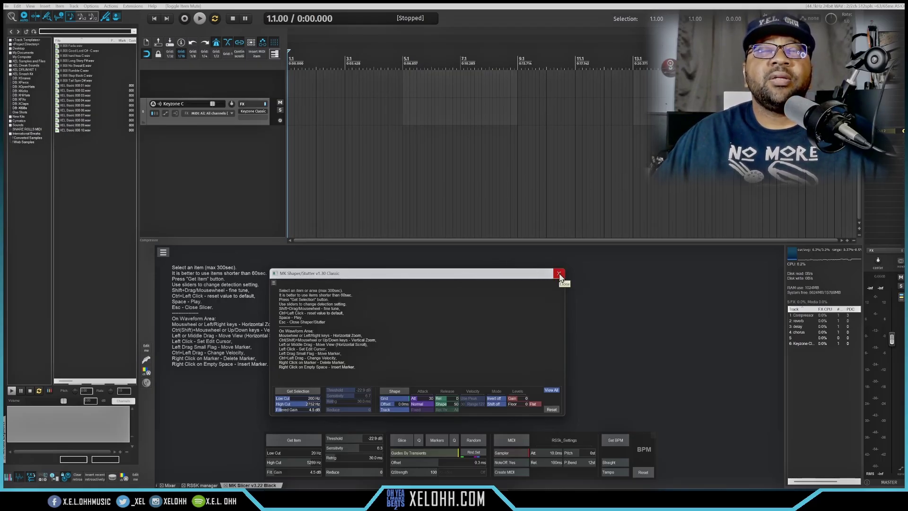
# Close Shaper/Stutter, create an RS5K track from the 808 06 sample, and enable LINK RS5K
pyautogui.click(560, 274)
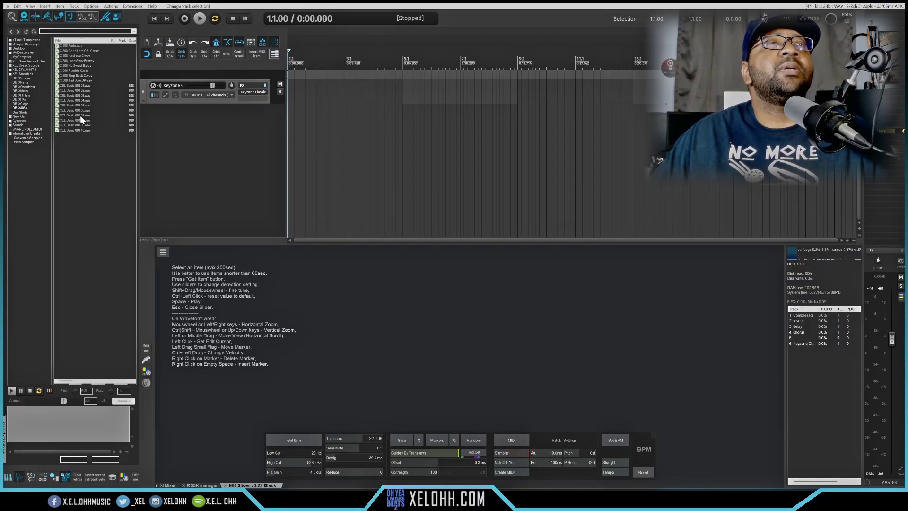
pyautogui.doubleClick(81, 112)
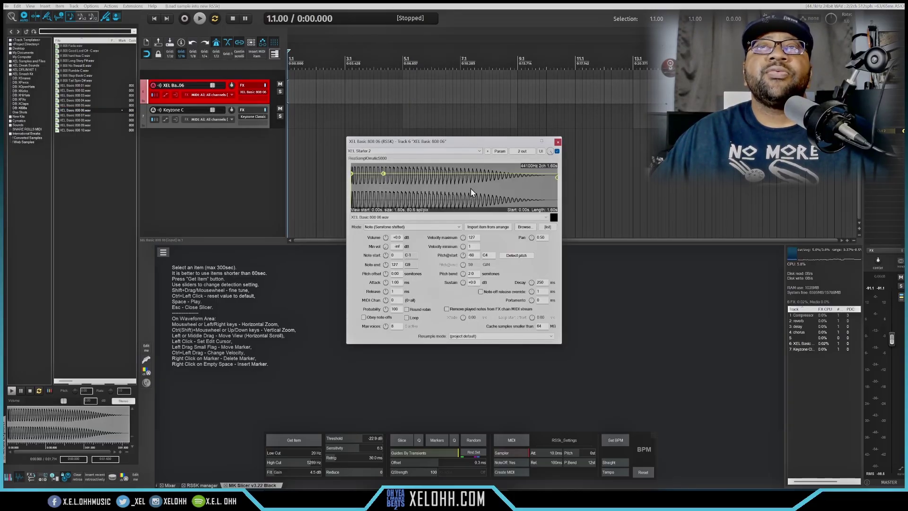
pyautogui.click(44, 476)
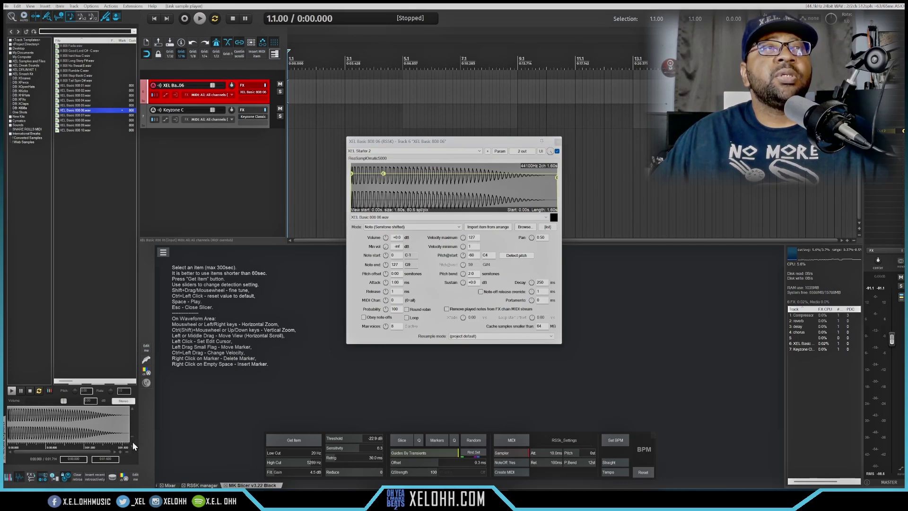
# Audition 808 samples 07, 08, 09, 05 and 02 in the sampler, ending on XEL Basic 808 02.wav
pyautogui.click(82, 116)
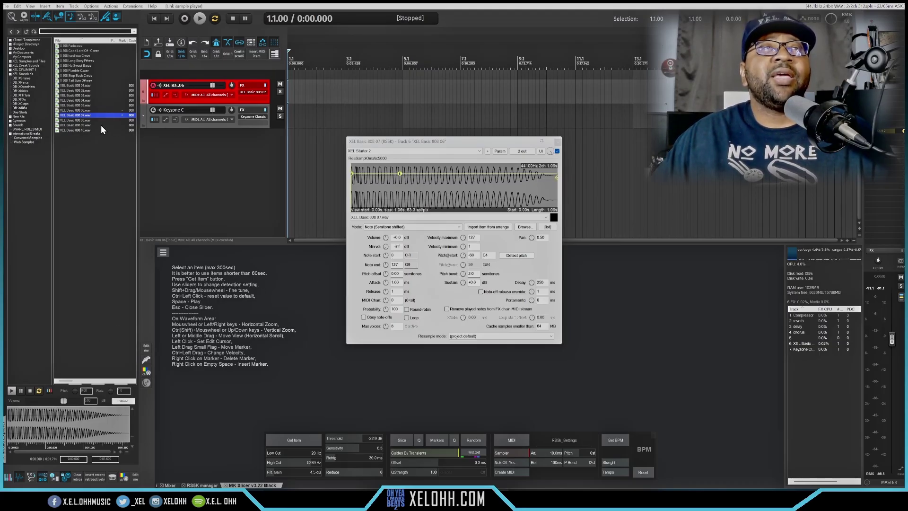
pyautogui.click(83, 120)
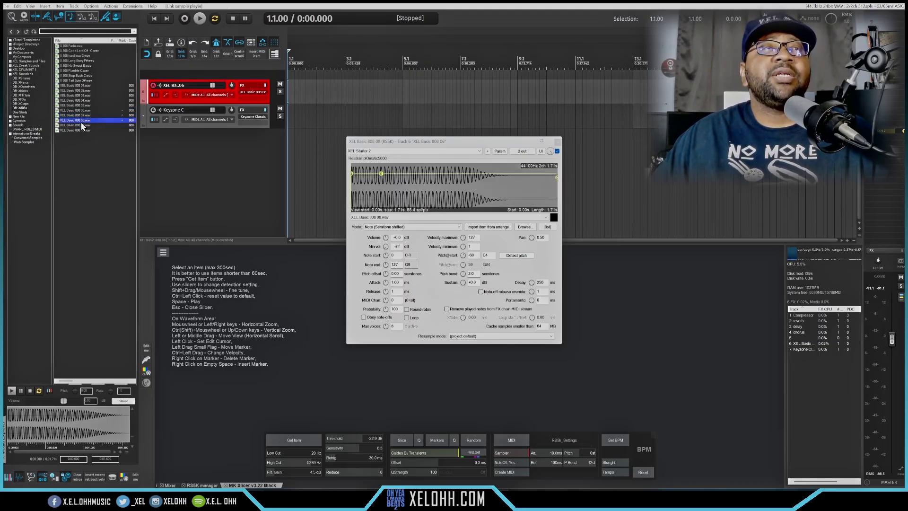
pyautogui.click(80, 125)
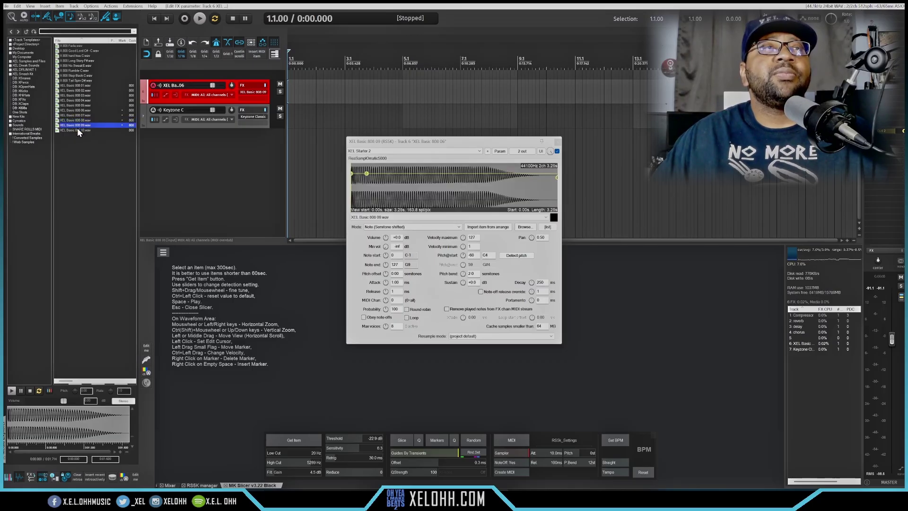
pyautogui.click(78, 130)
pyautogui.click(78, 105)
pyautogui.click(78, 95)
pyautogui.click(78, 88)
pyautogui.click(76, 92)
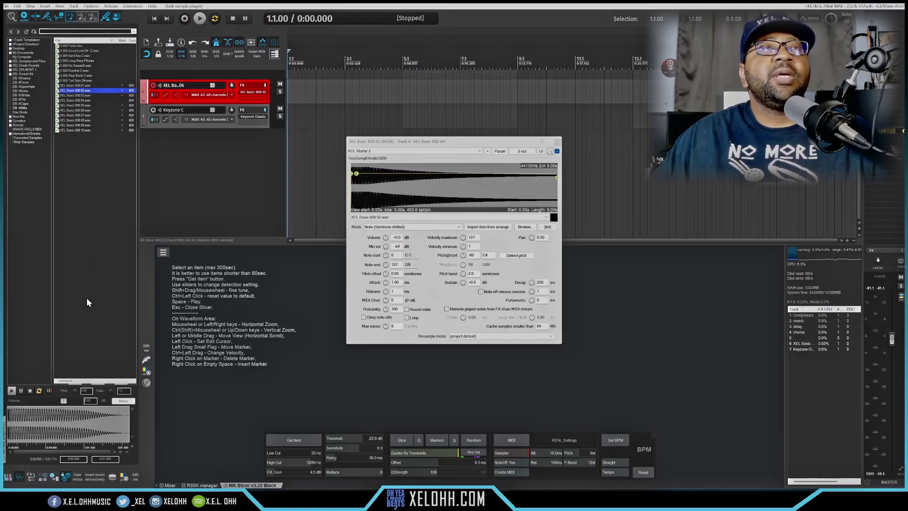
pyautogui.click(77, 101)
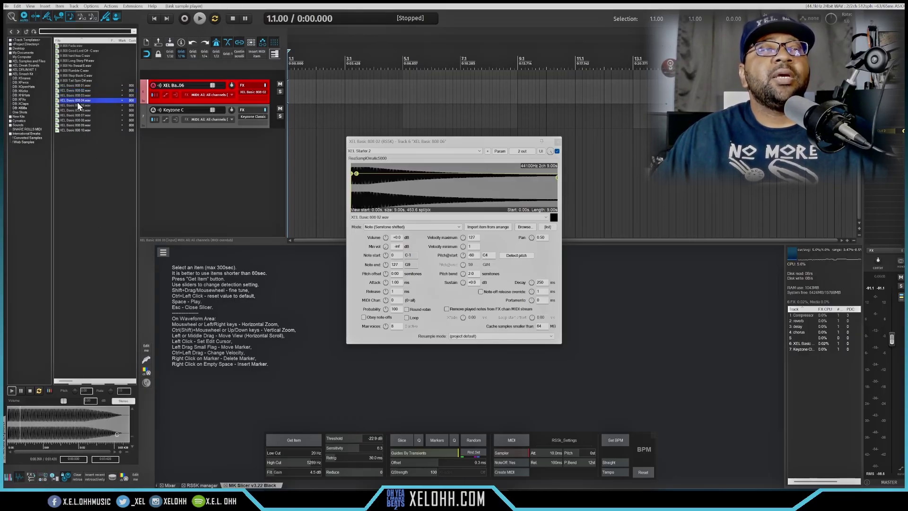
pyautogui.click(30, 391)
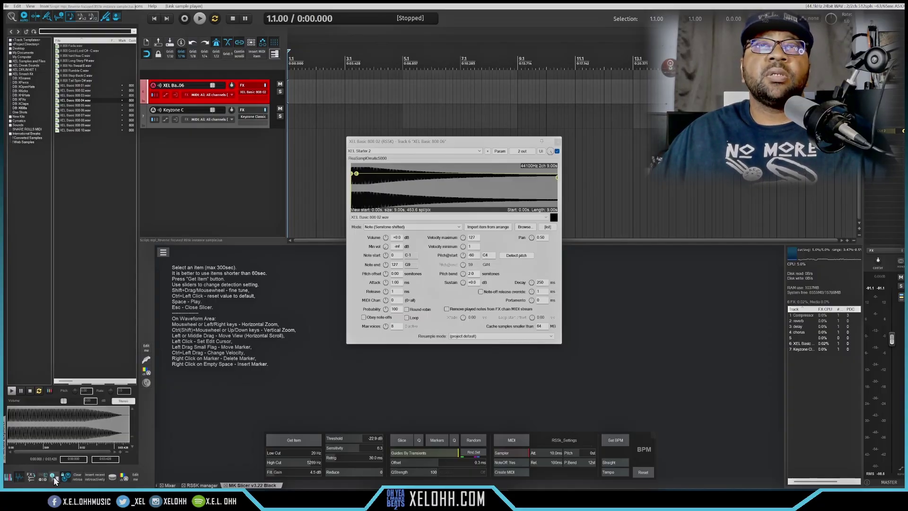
# Reverse the focused RS5K sample twice, producing XEL Basic 808 02-glued-01.wav
pyautogui.click(53, 476)
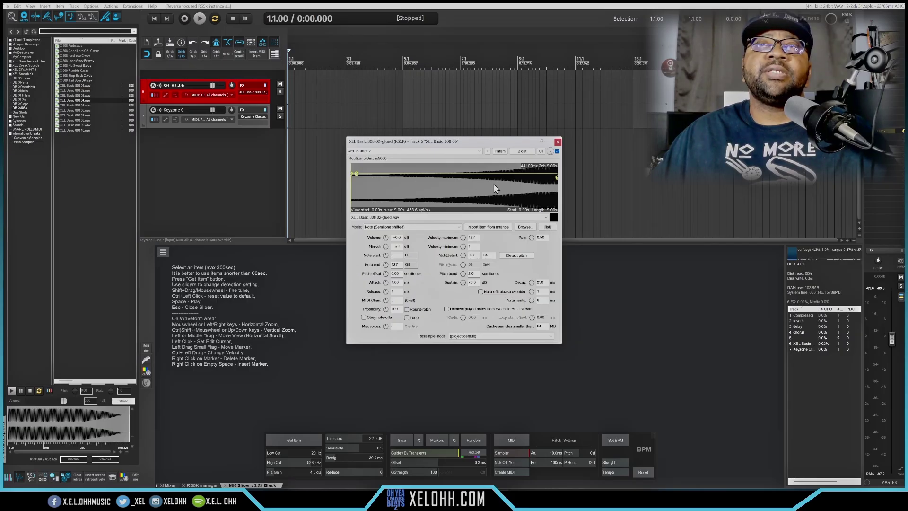
pyautogui.click(54, 478)
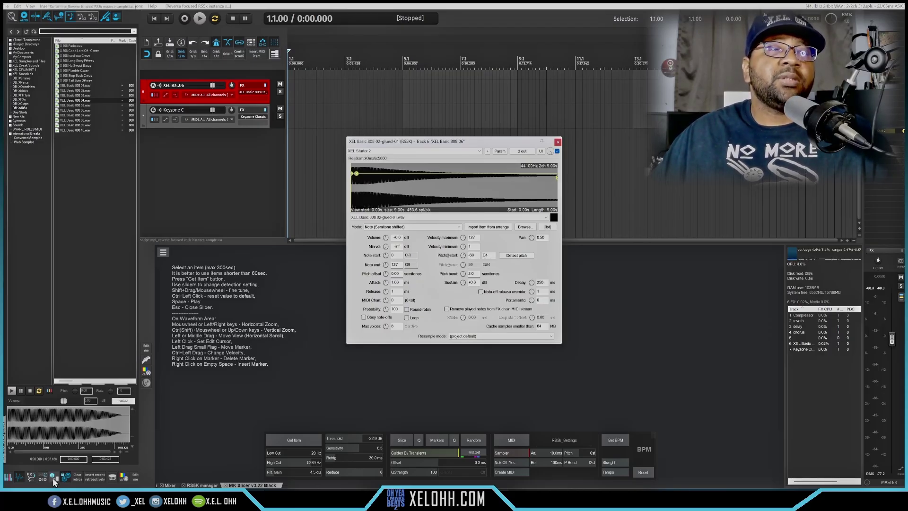
# Reassign the toolbar's reverse-sample button to a different action and save the customized toolbar
pyautogui.click(135, 476)
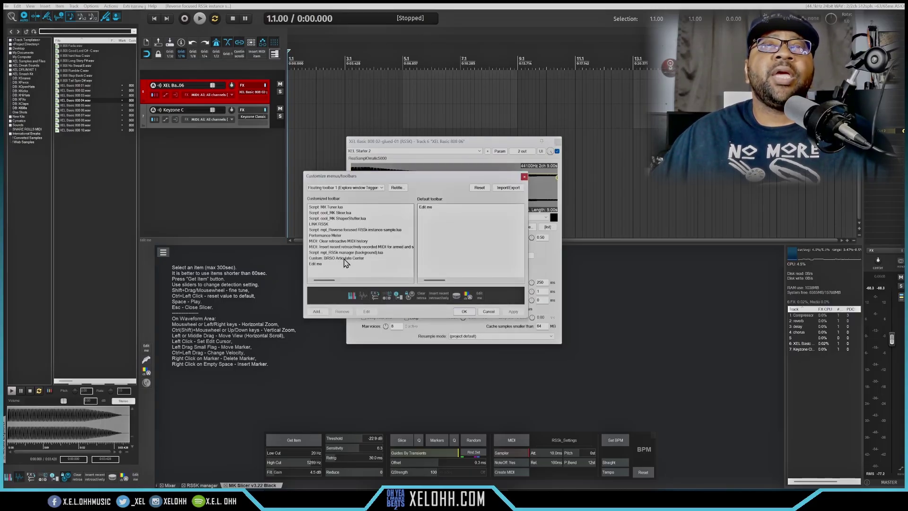
pyautogui.click(343, 231)
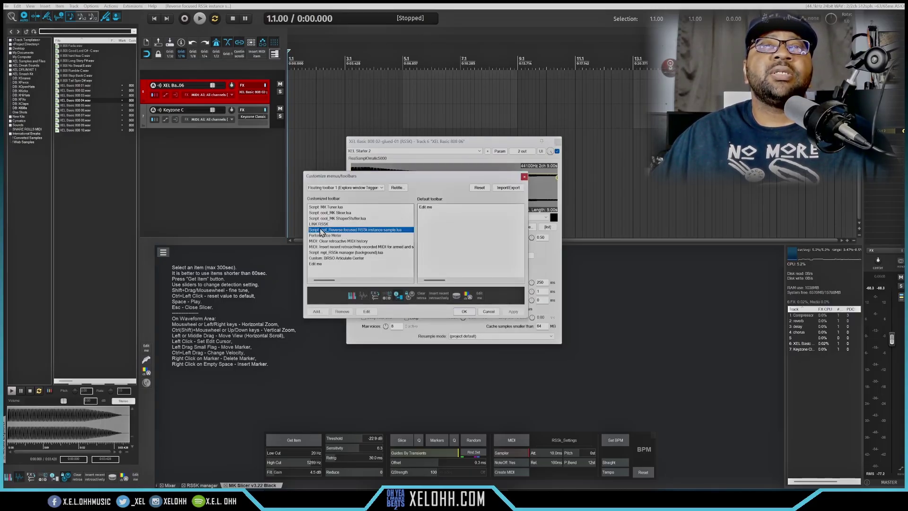
pyautogui.rightClick(346, 231)
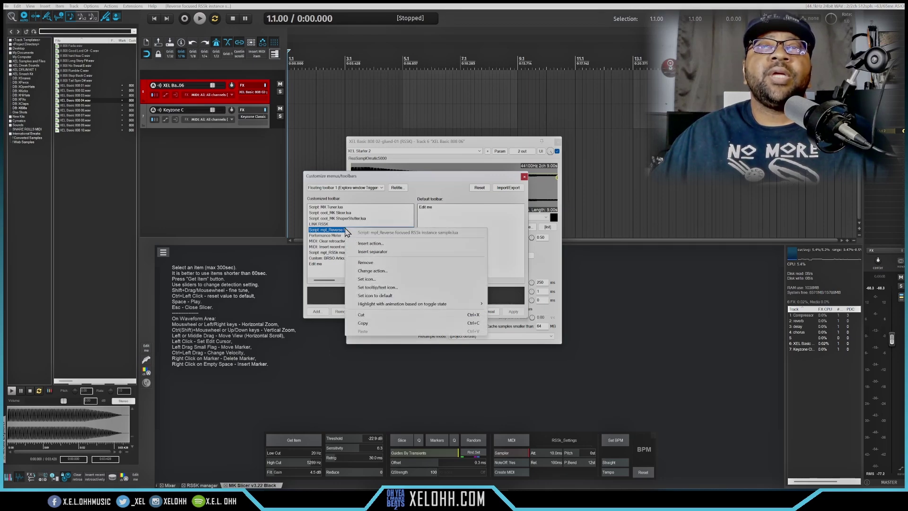
pyautogui.click(372, 271)
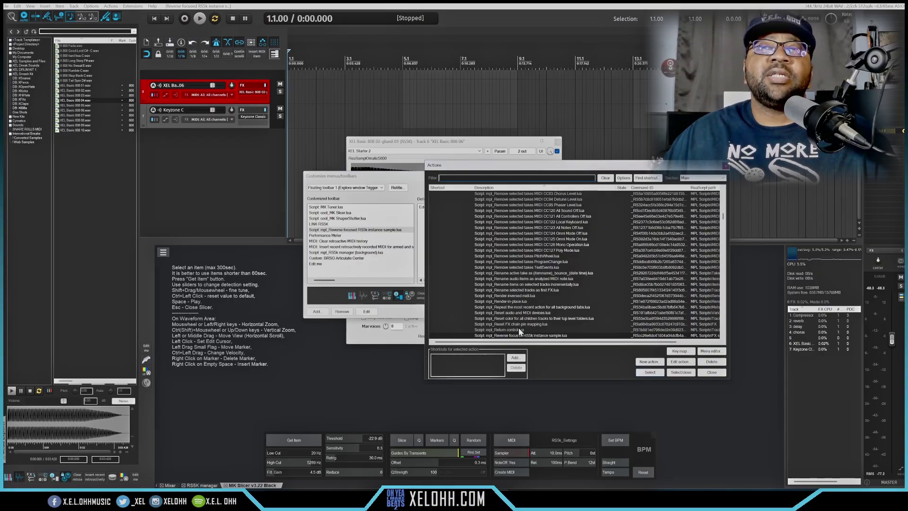
pyautogui.click(725, 165)
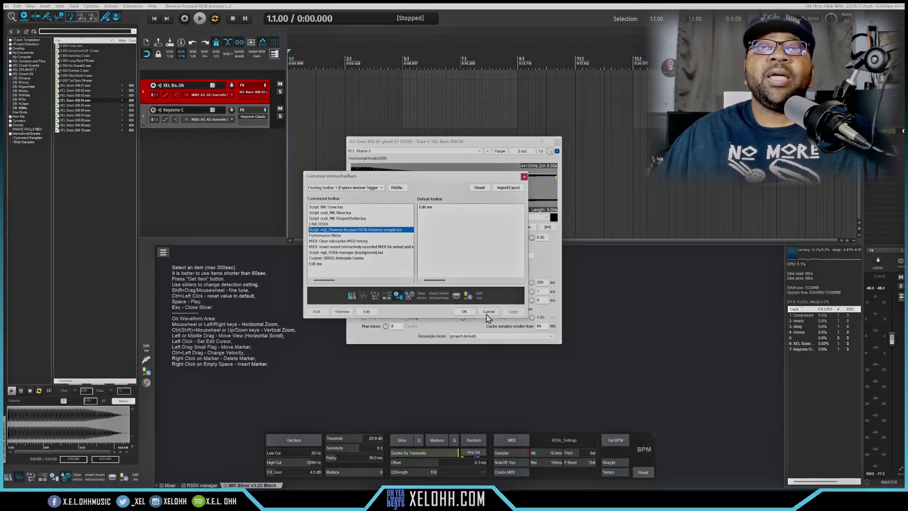
pyautogui.click(464, 312)
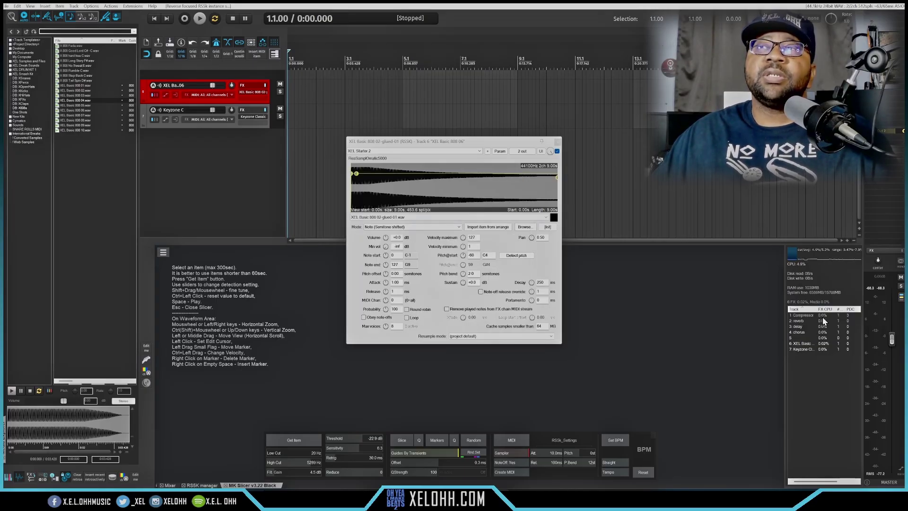
pyautogui.click(66, 476)
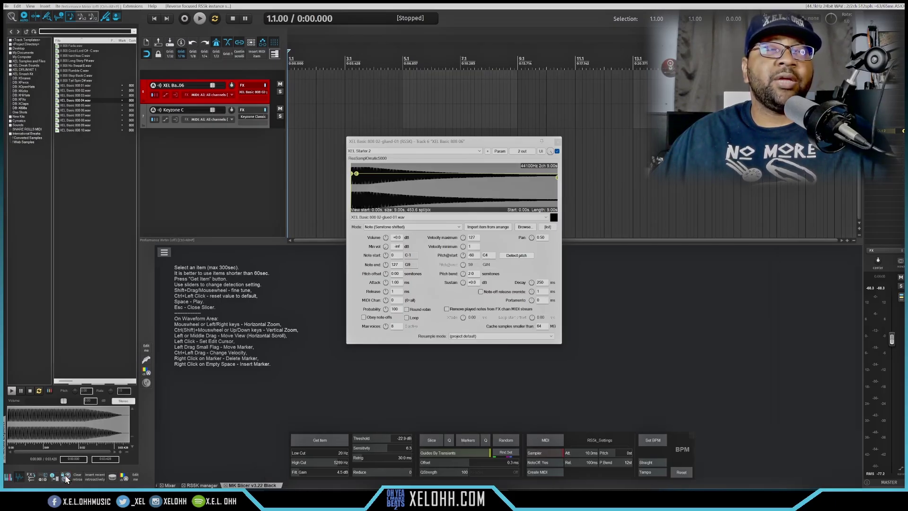
pyautogui.click(66, 477)
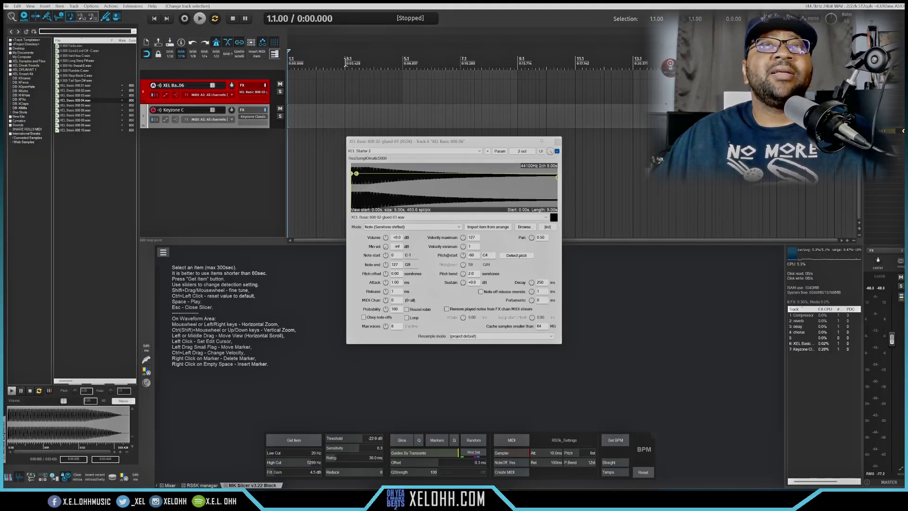
pyautogui.moveTo(345, 63); pyautogui.dragTo(289, 63)
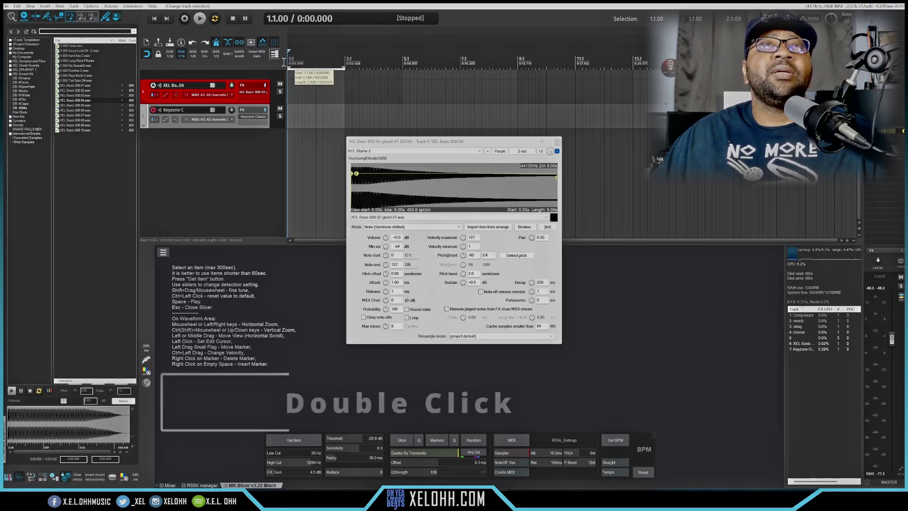
pyautogui.doubleClick(289, 117)
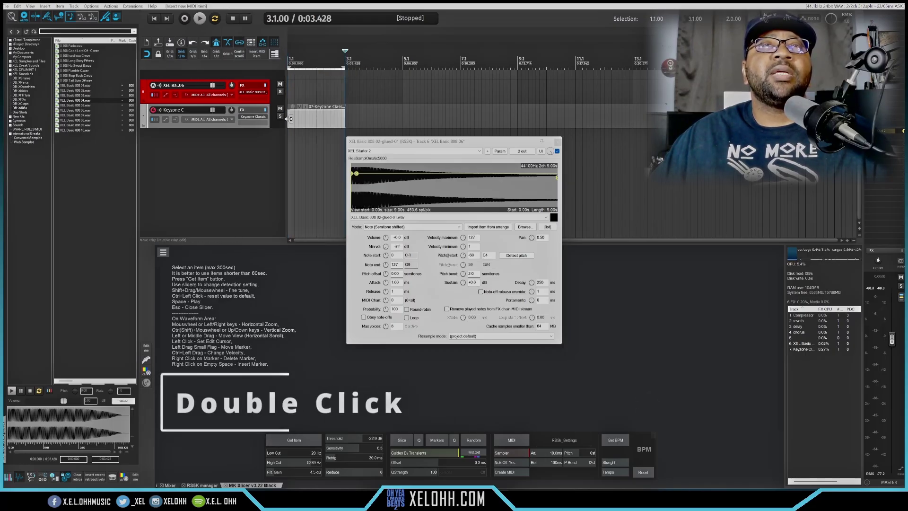
pyautogui.click(302, 122)
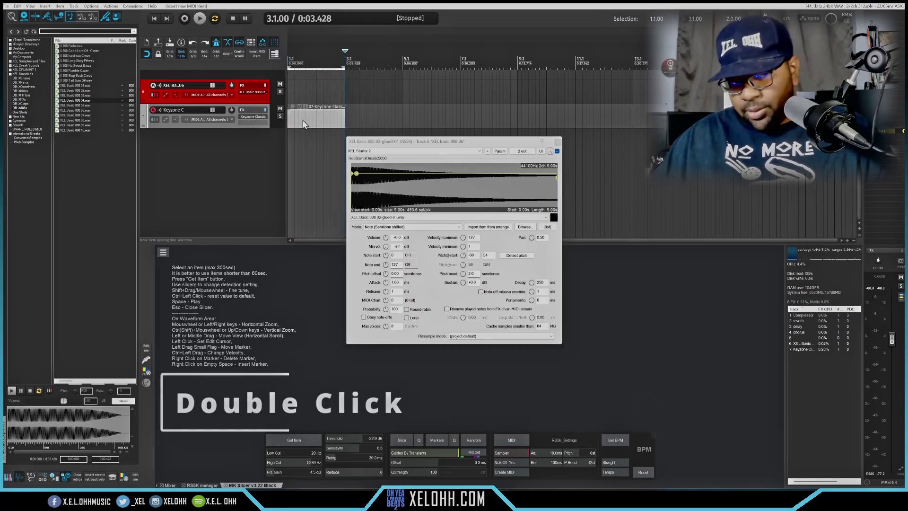
pyautogui.hotkey('ctrl', 'z')
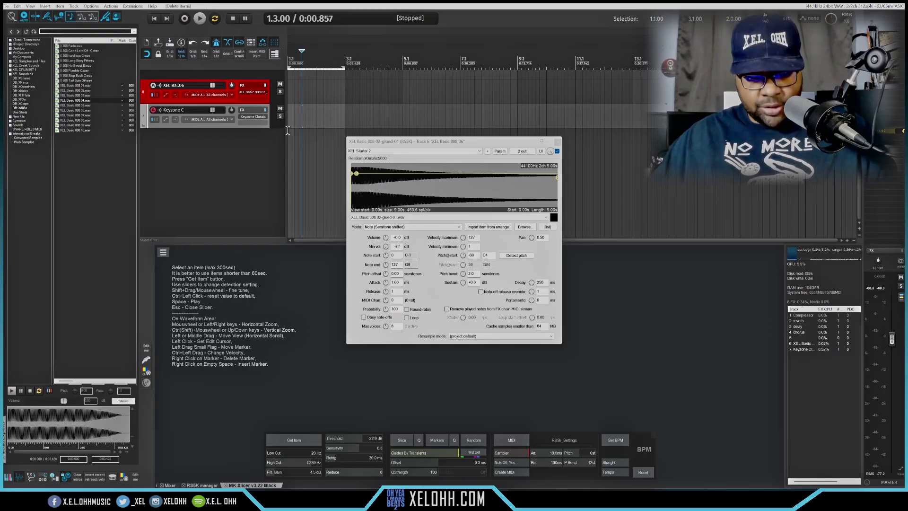
pyautogui.press('h')
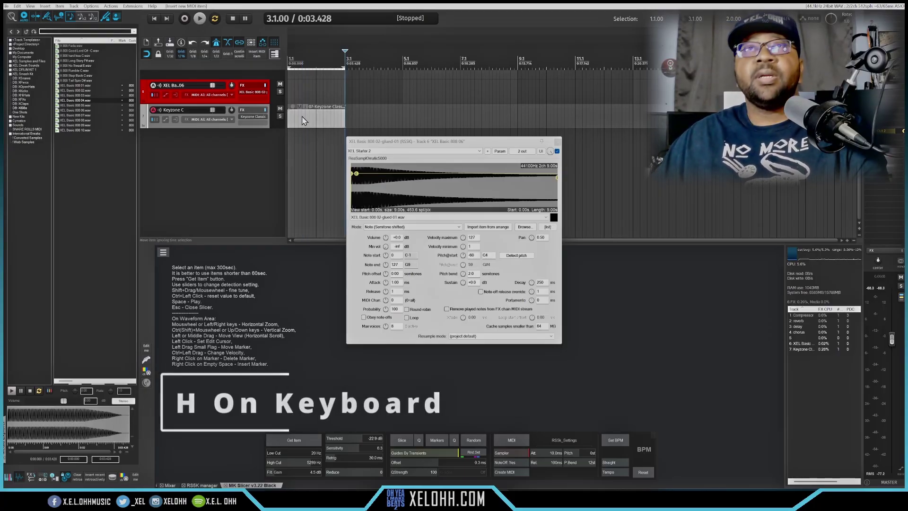
pyautogui.click(305, 122)
pyautogui.press('Delete')
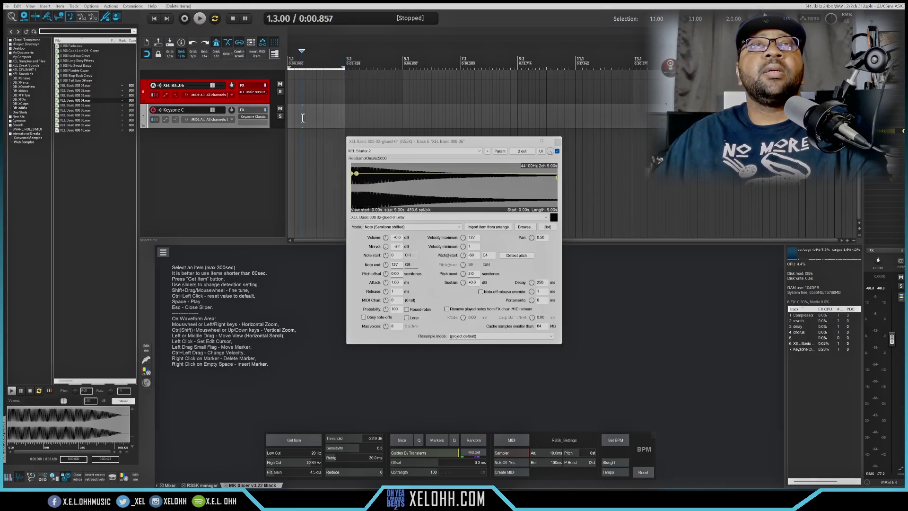
pyautogui.click(258, 57)
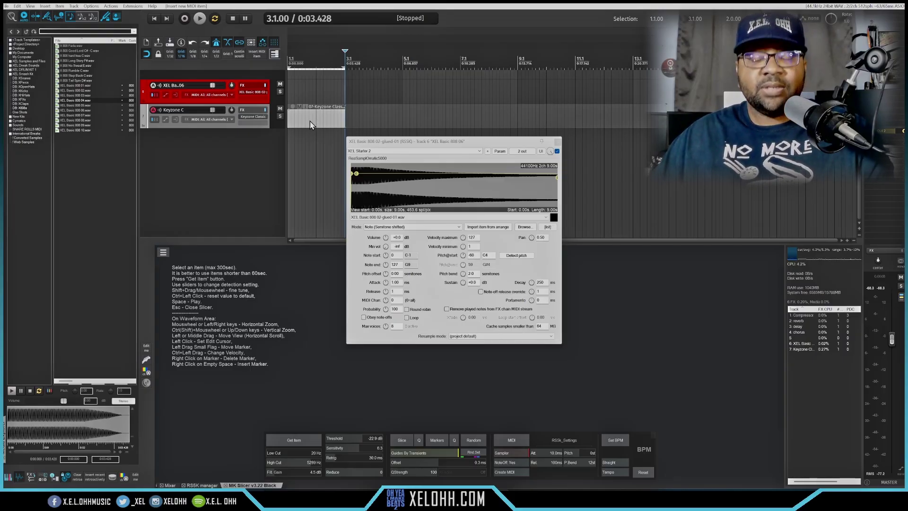
pyautogui.press('r')
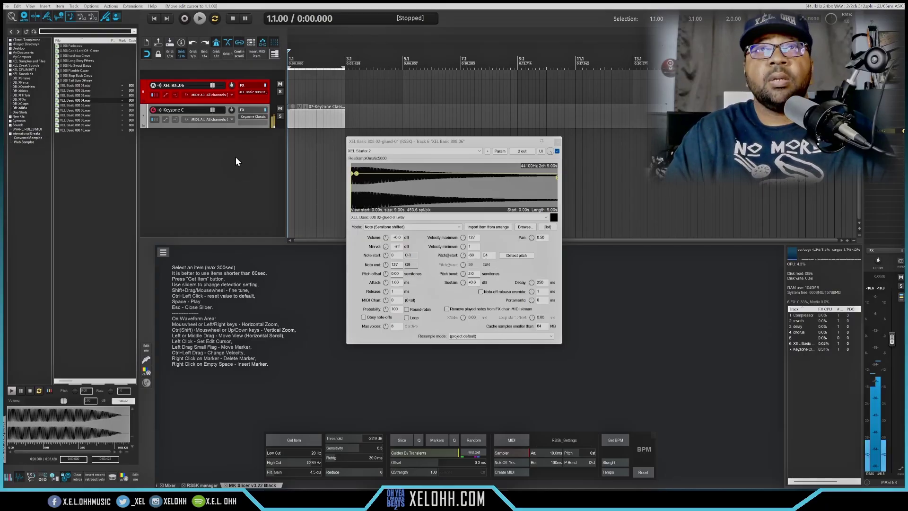
pyautogui.hotkey('ctrl', 'r')
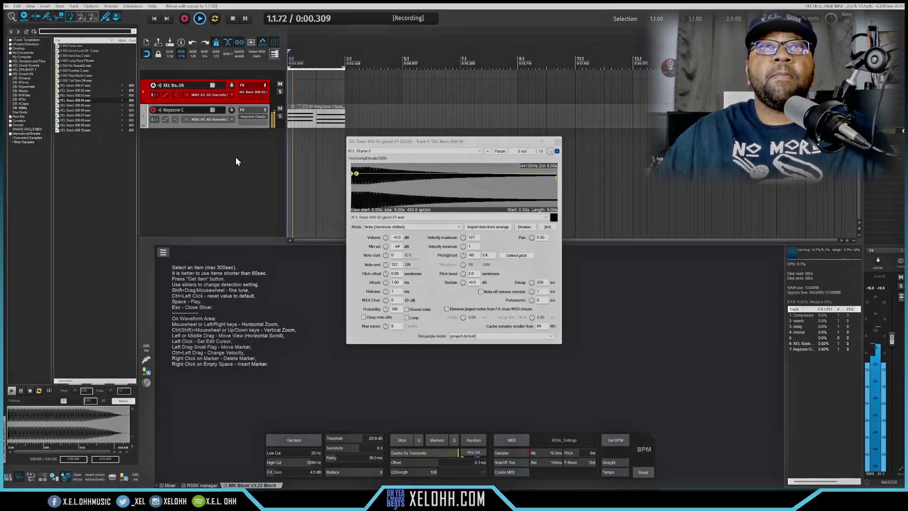
pyautogui.press('space')
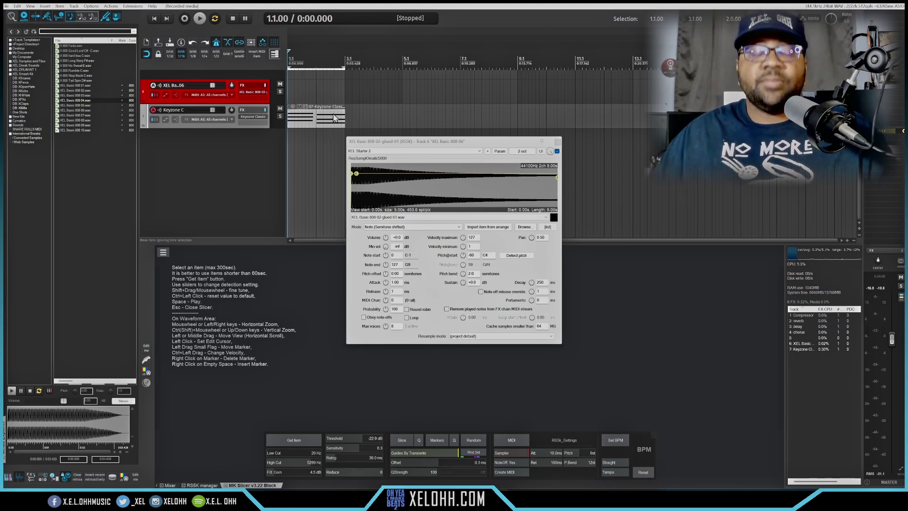
pyautogui.press('Escape')
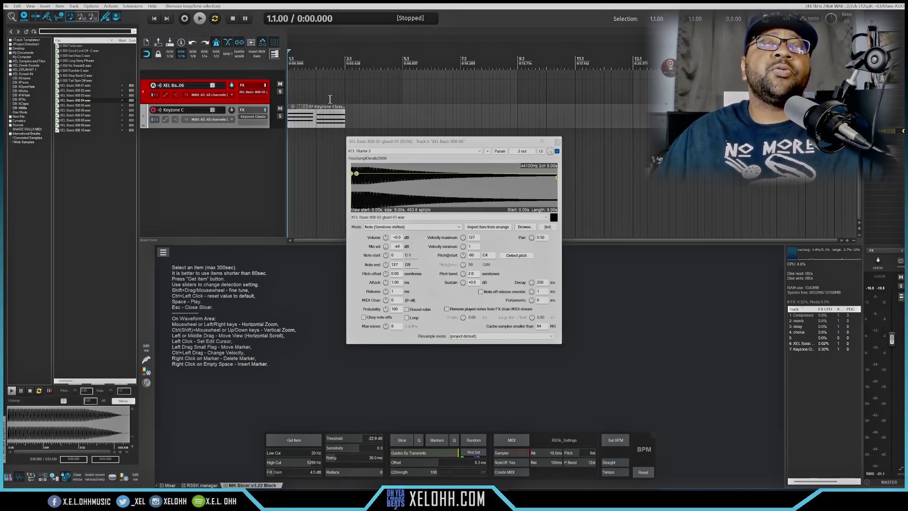
pyautogui.click(314, 121)
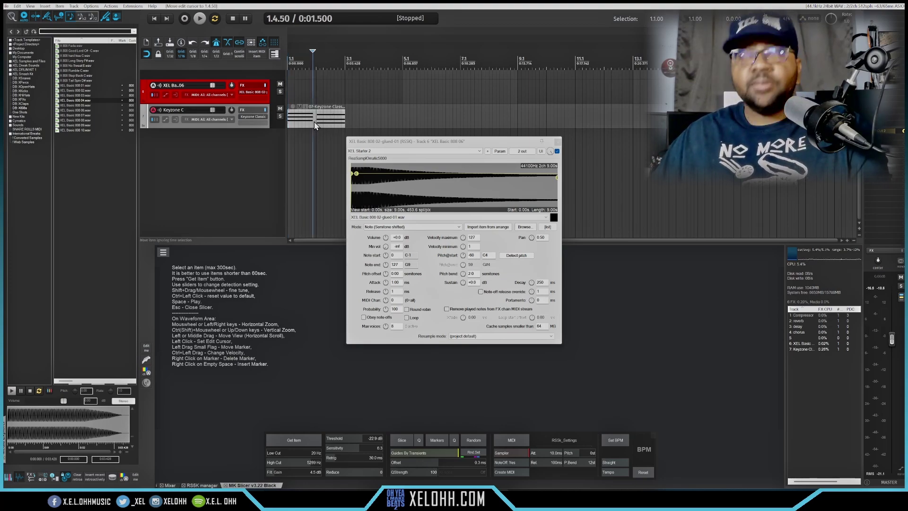
pyautogui.press('Delete')
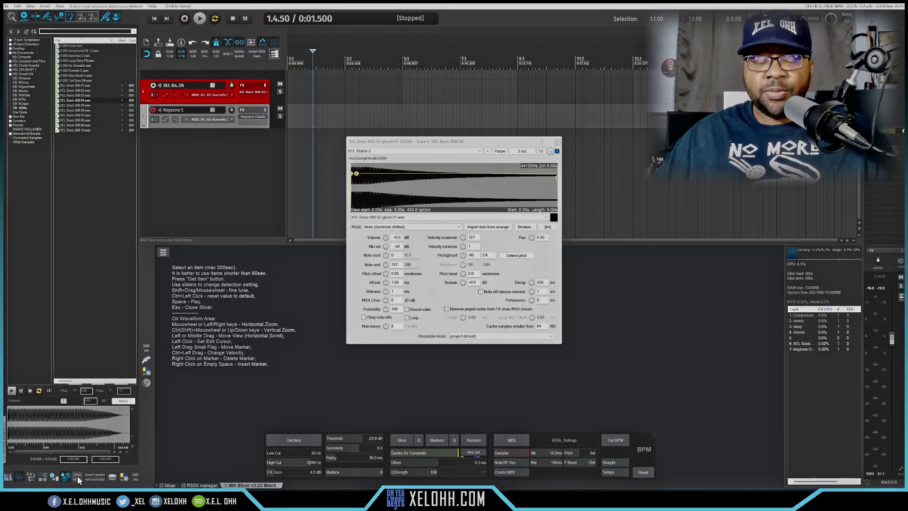
# Insert the recently played MIDI at bar 1 on the Keyzone Classic track and close the RS5k window
pyautogui.press('Home')
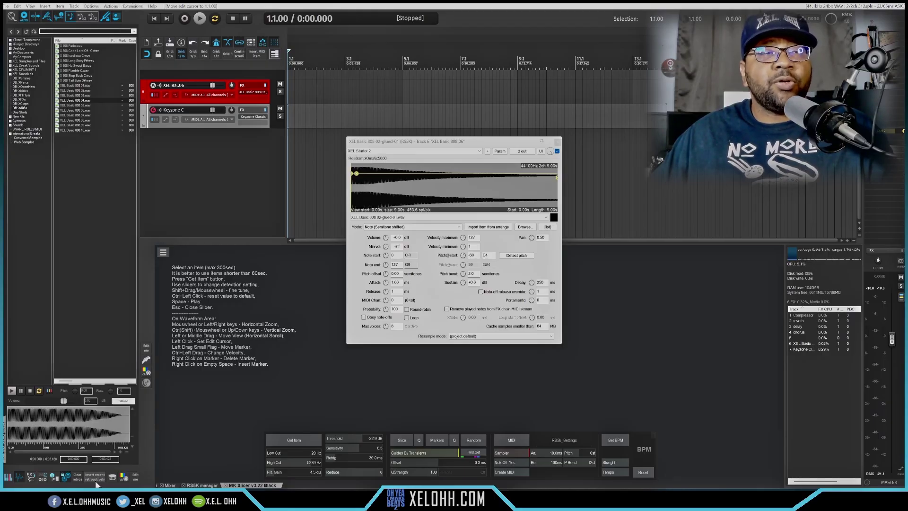
pyautogui.click(94, 475)
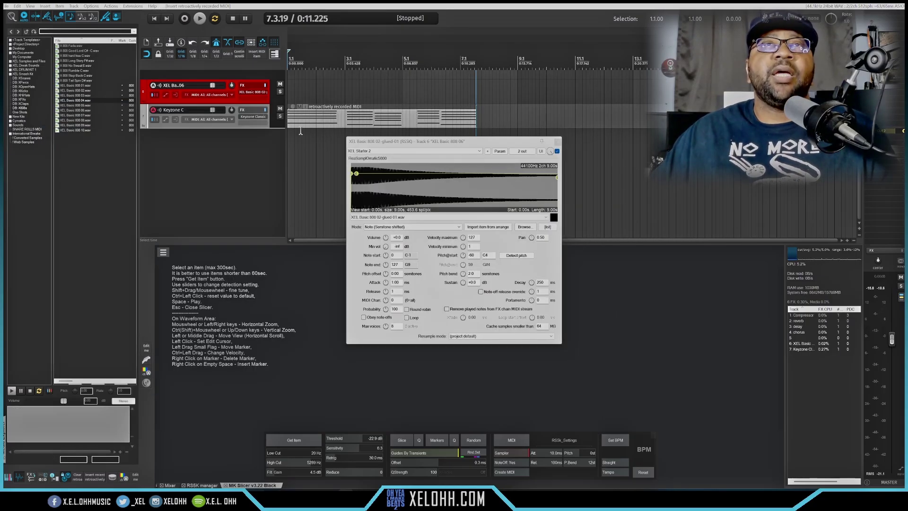
pyautogui.click(557, 142)
pyautogui.doubleClick(342, 121)
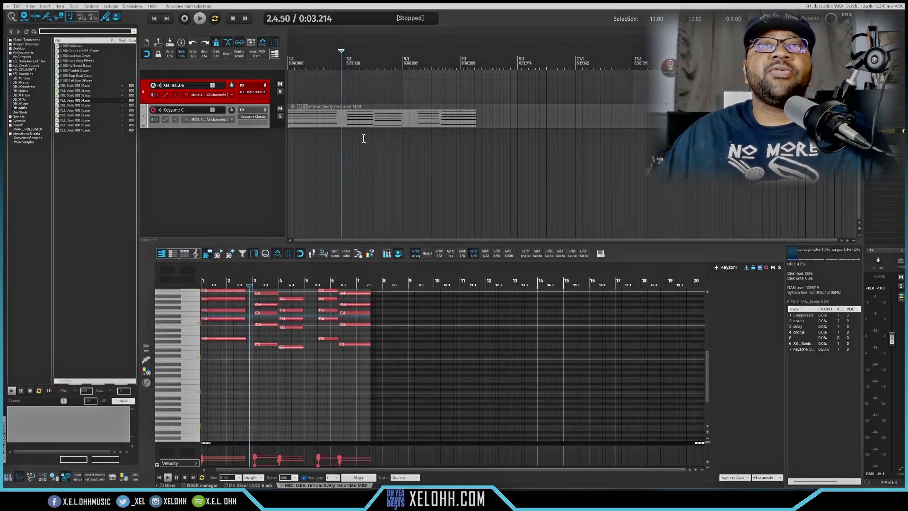
pyautogui.click(381, 405)
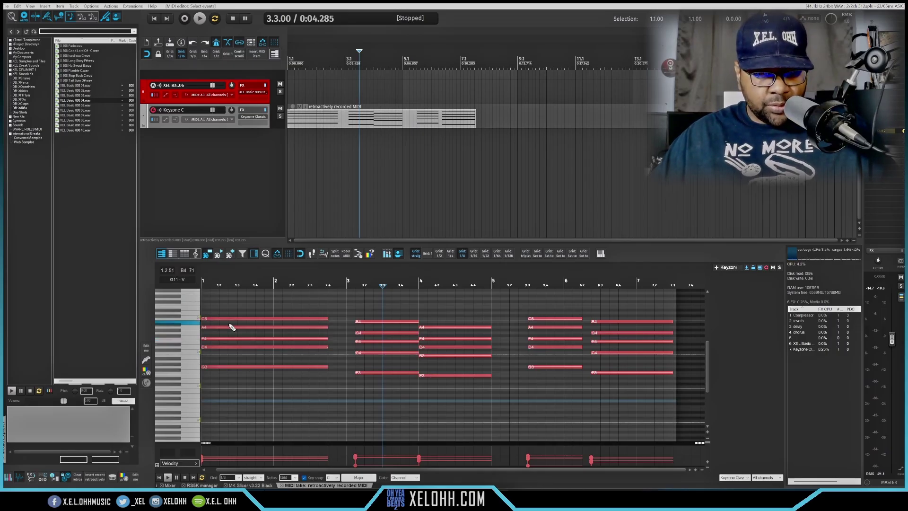
pyautogui.moveTo(252, 386); pyautogui.dragTo(270, 302)
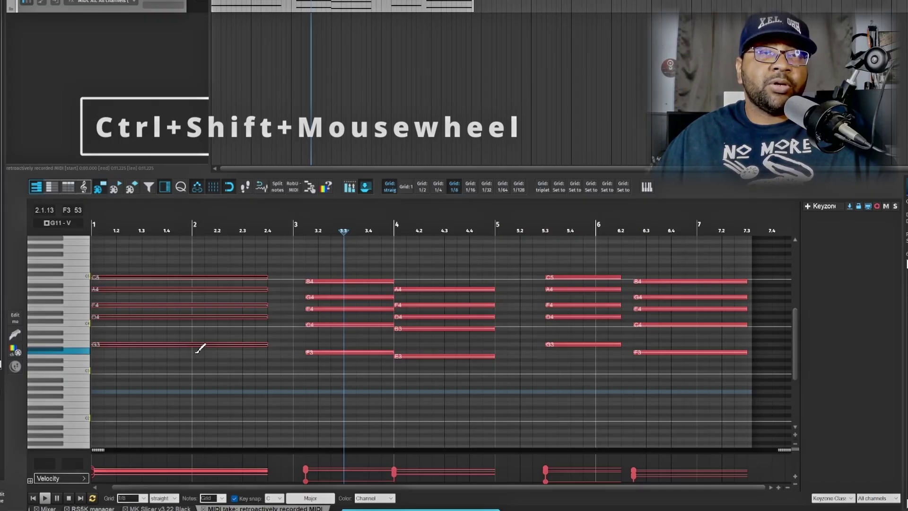
pyautogui.press('s')
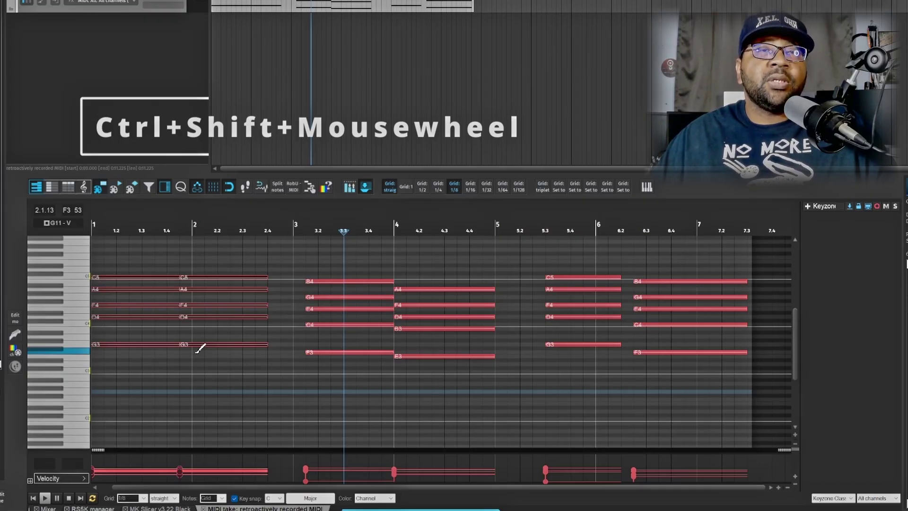
pyautogui.scroll(2, 196, 351)
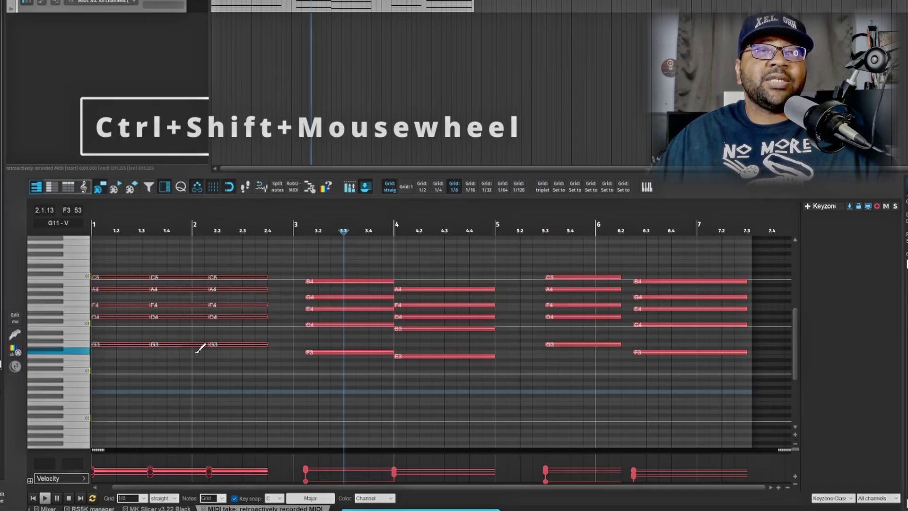
pyautogui.scroll(-2, 200, 349)
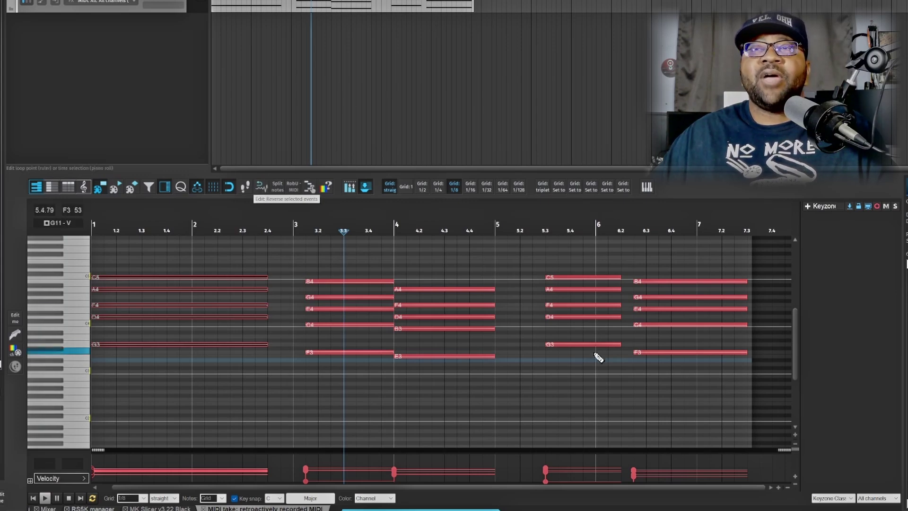
pyautogui.moveTo(667, 370); pyautogui.dragTo(210, 254)
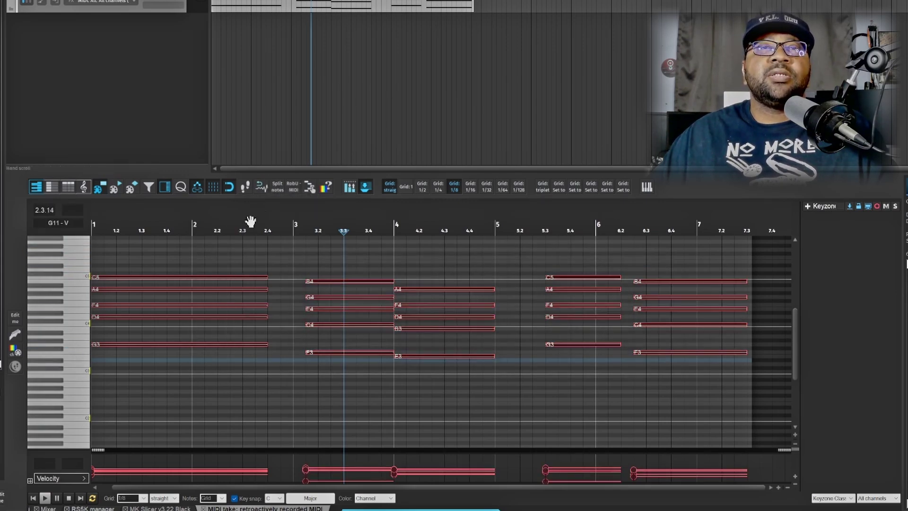
pyautogui.click(261, 188)
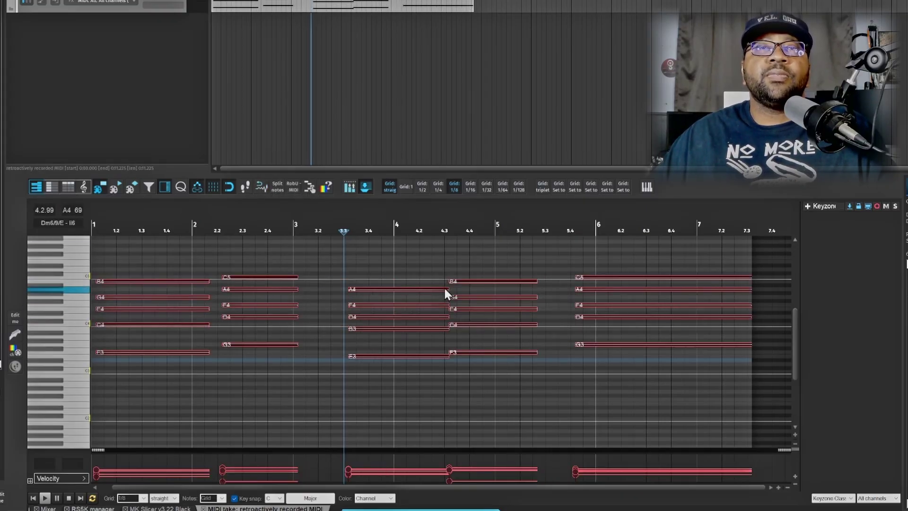
pyautogui.click(261, 186)
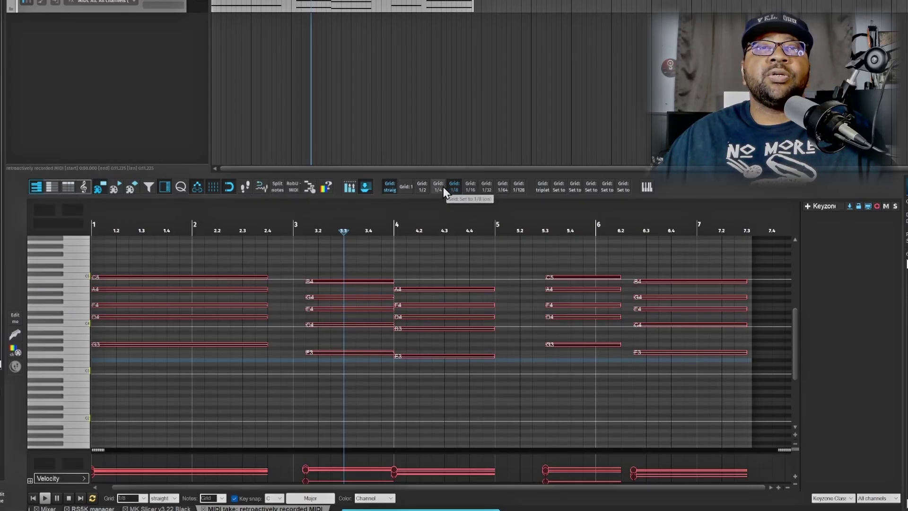
pyautogui.click(279, 187)
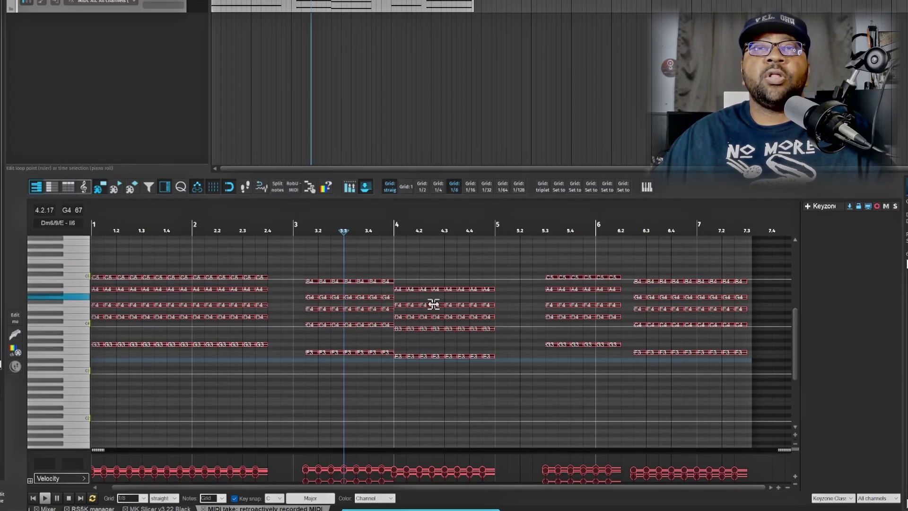
pyautogui.hotkey('ctrl', 'z')
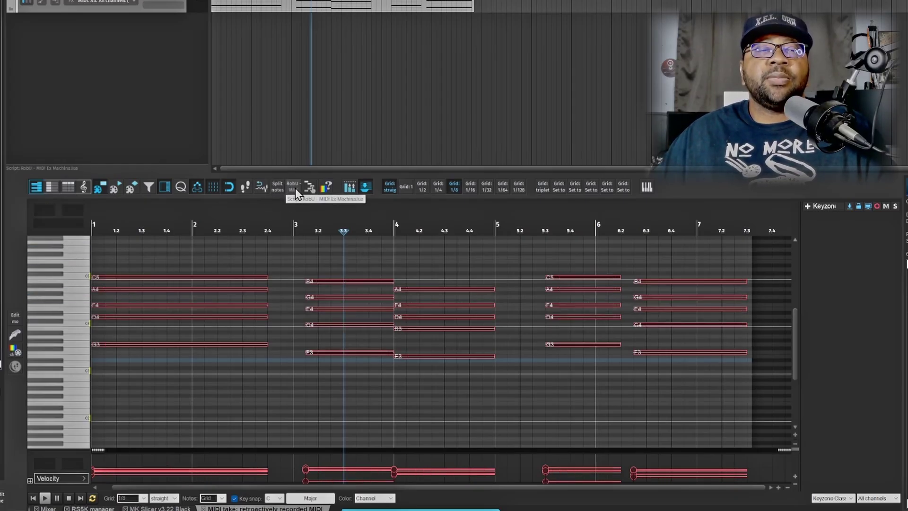
pyautogui.click(294, 187)
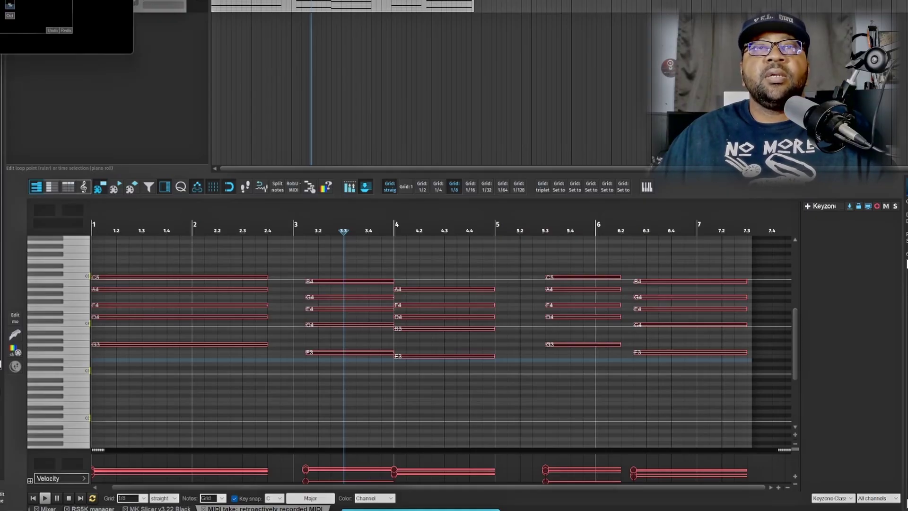
pyautogui.moveTo(367, 98); pyautogui.dragTo(396, 59)
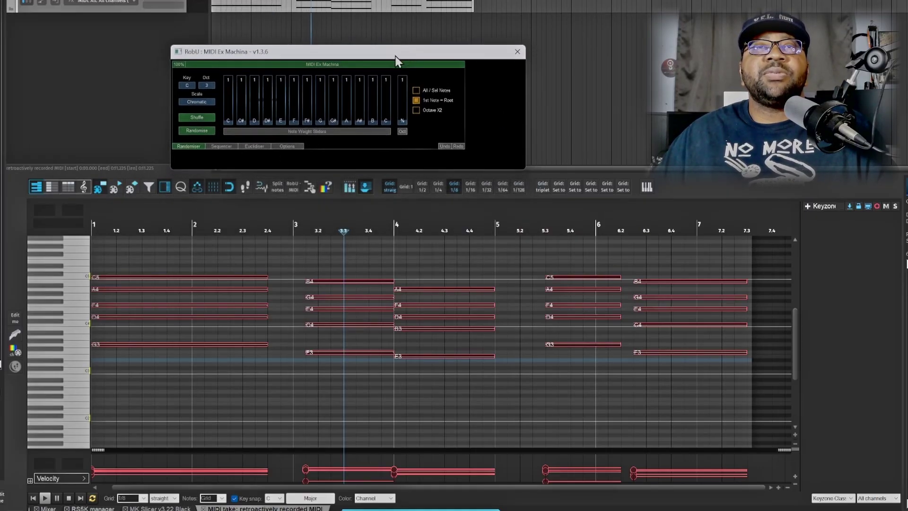
pyautogui.click(220, 146)
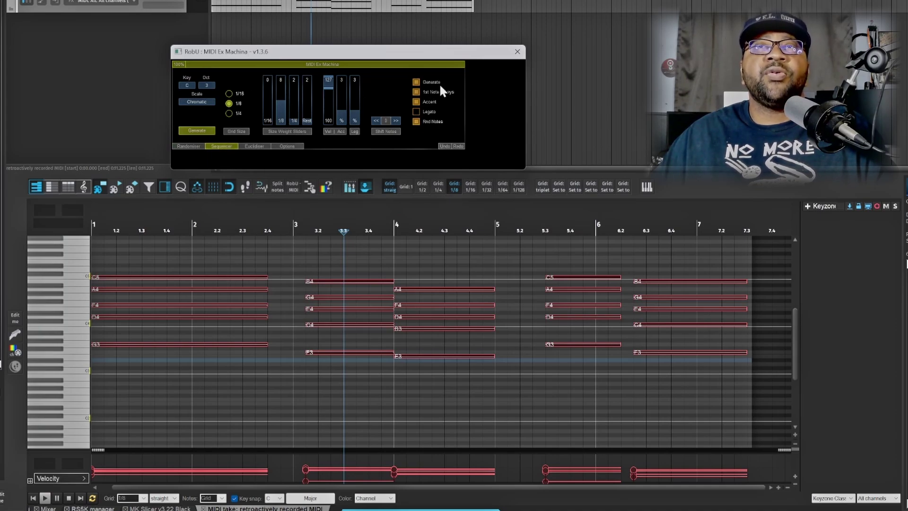
pyautogui.click(517, 52)
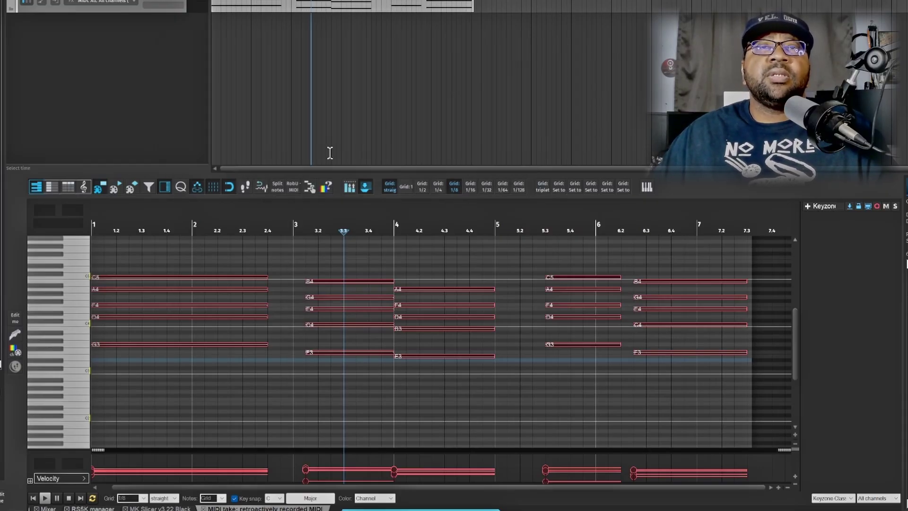
pyautogui.click(310, 186)
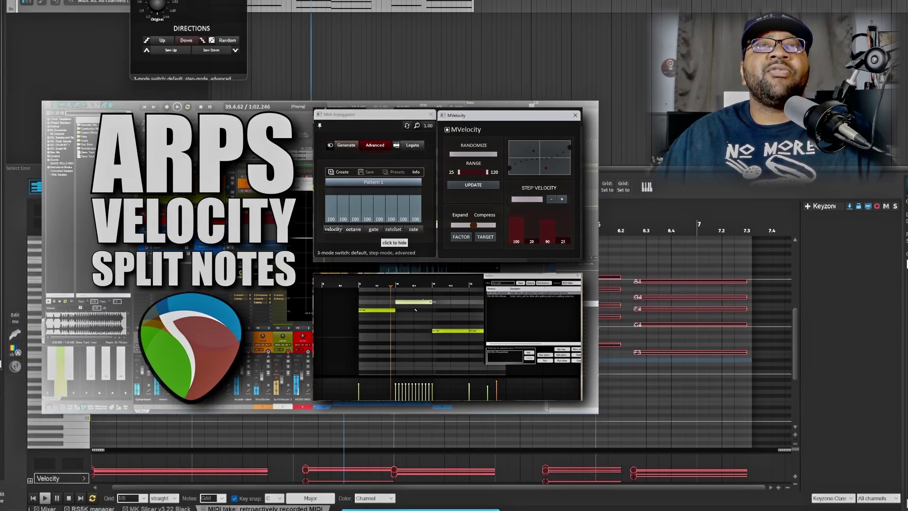
# Move the Midi Arpeggiator aside, set its rate to 1/8 to arpeggiate the chords, and close it
pyautogui.moveTo(187, 1); pyautogui.dragTo(372, 30)
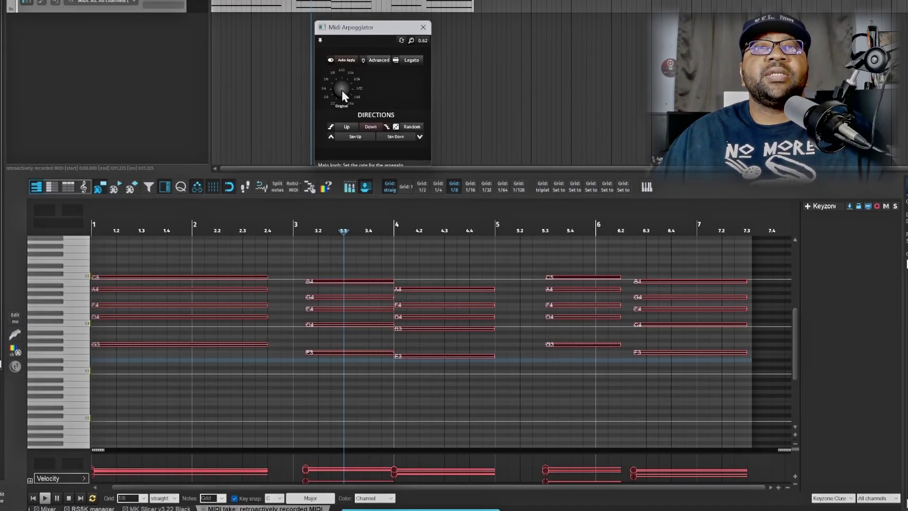
pyautogui.moveTo(341, 89); pyautogui.dragTo(340, 83)
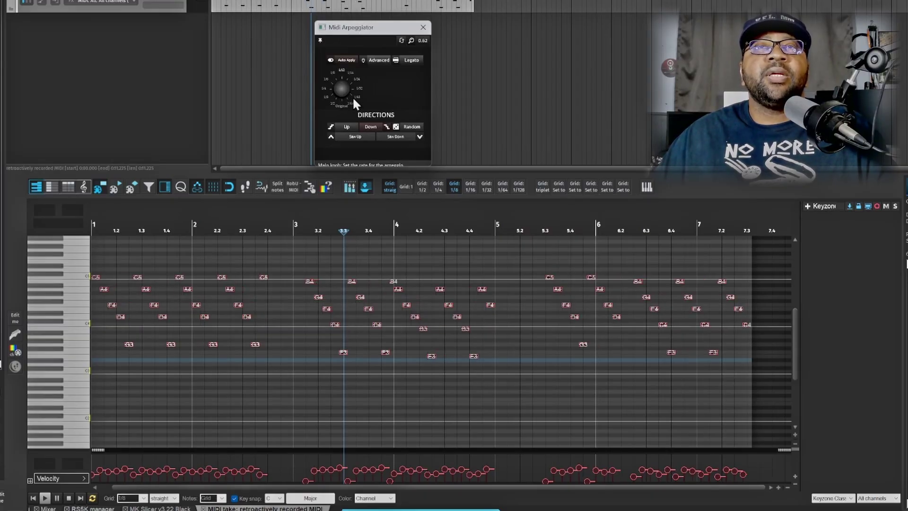
pyautogui.click(422, 30)
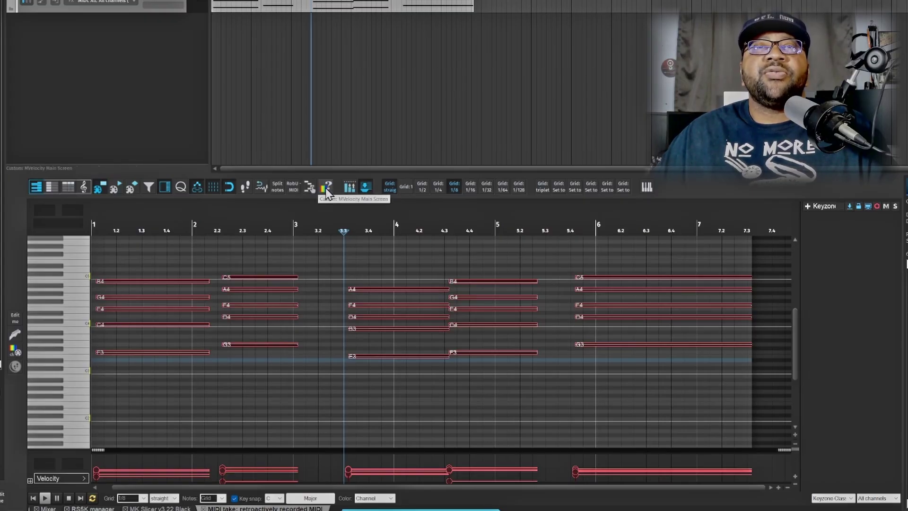
pyautogui.click(326, 188)
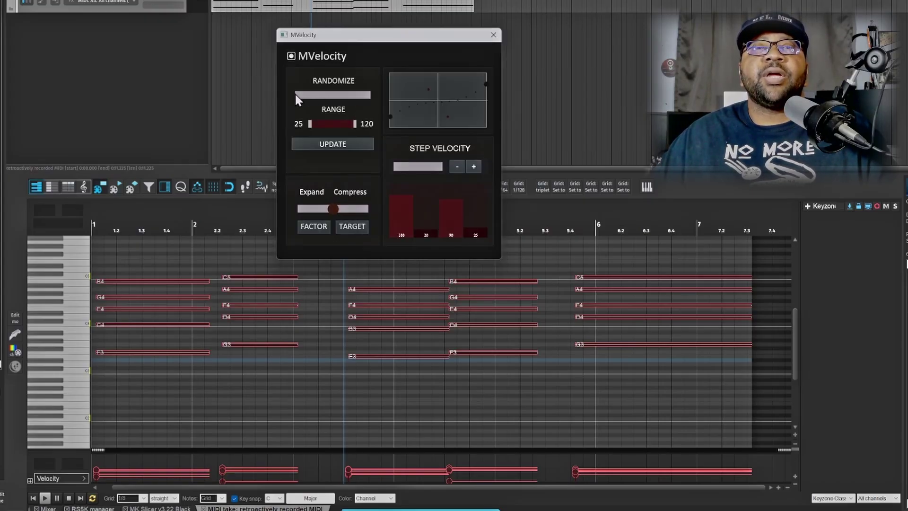
pyautogui.moveTo(297, 94)
pyautogui.mouseDown()
pyautogui.moveTo(361, 95)
pyautogui.moveTo(303, 95)
pyautogui.mouseUp()
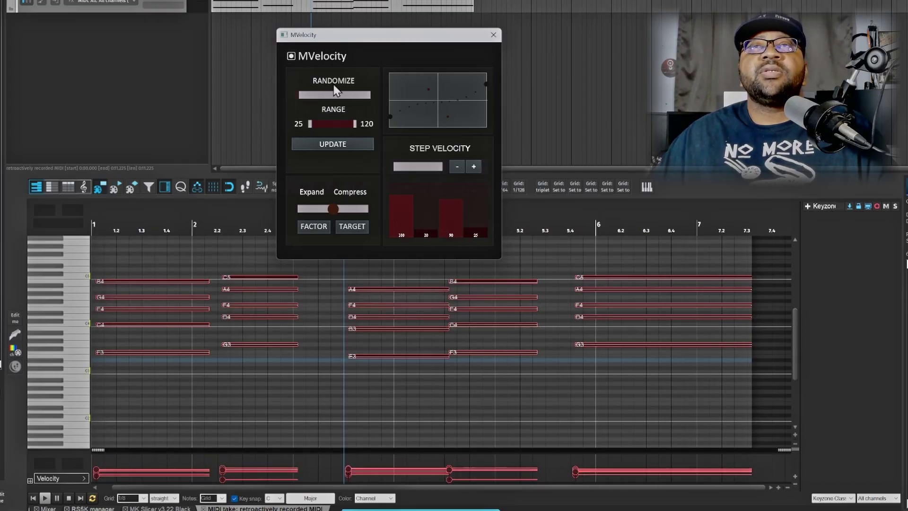
pyautogui.click(497, 36)
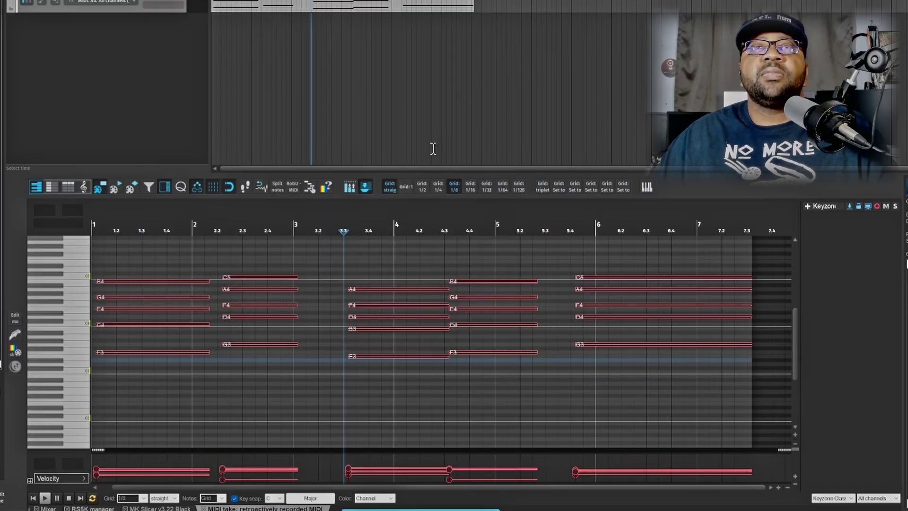
pyautogui.click(646, 187)
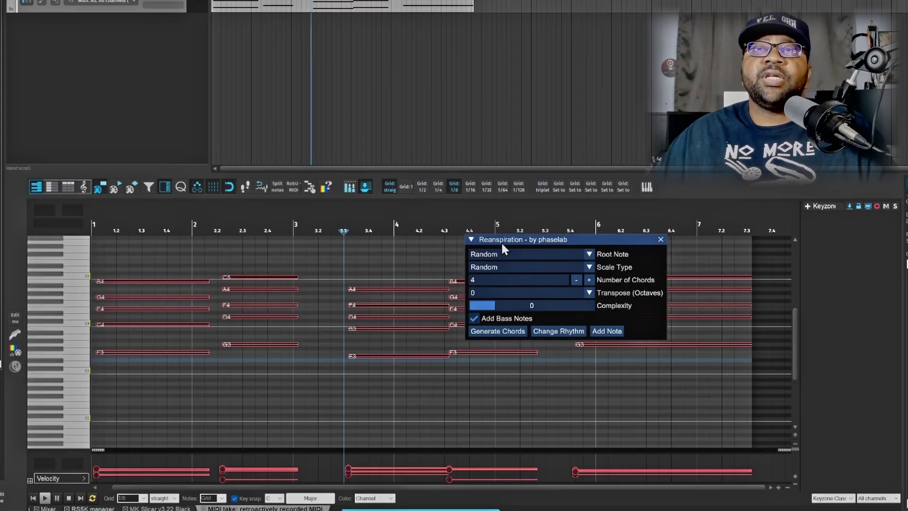
pyautogui.click(587, 254)
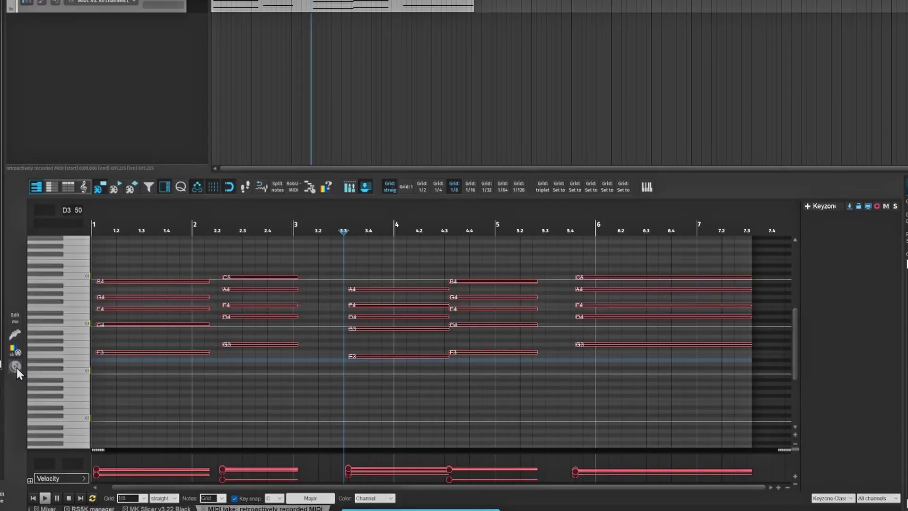
# Launch McSequencer 1.2.01 from the piano-roll toolbar and move its window up and left
pyautogui.click(16, 368)
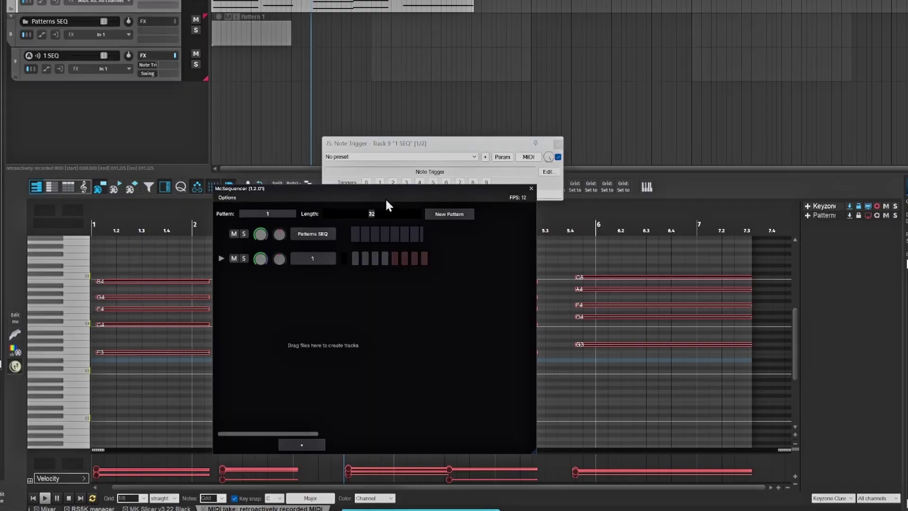
pyautogui.moveTo(348, 189); pyautogui.dragTo(198, 106)
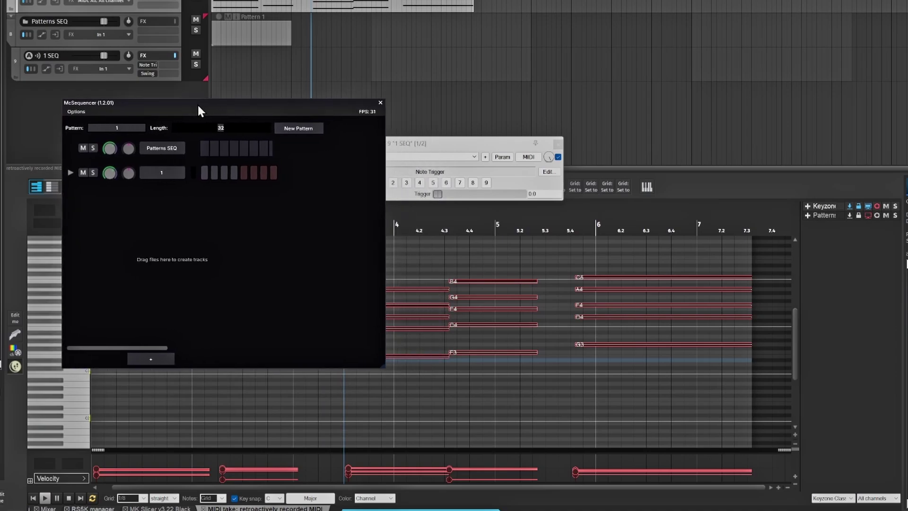